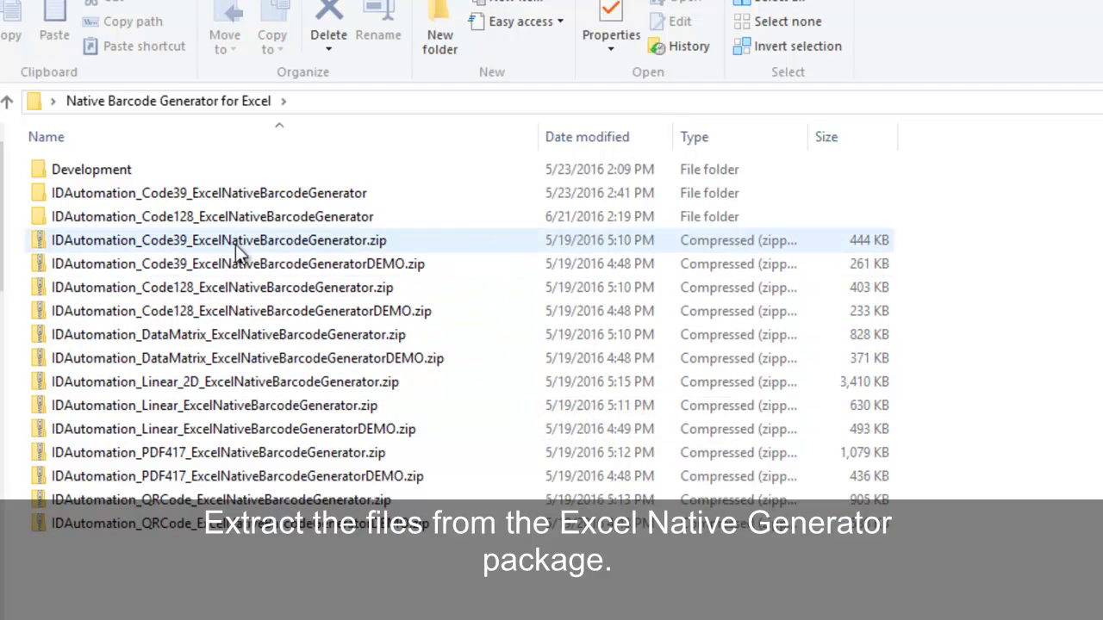
Open the extracted IDAutomation_Code128_ExcelNativeBarcodeGenerator folder and its VBA subfolder.
click(247, 196)
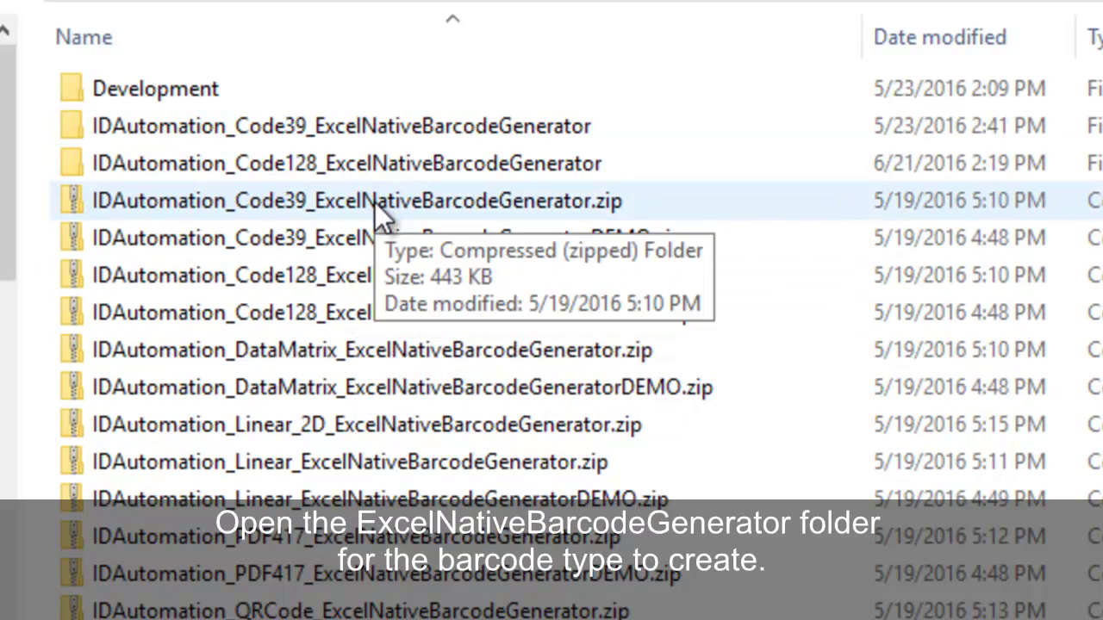
click(361, 284)
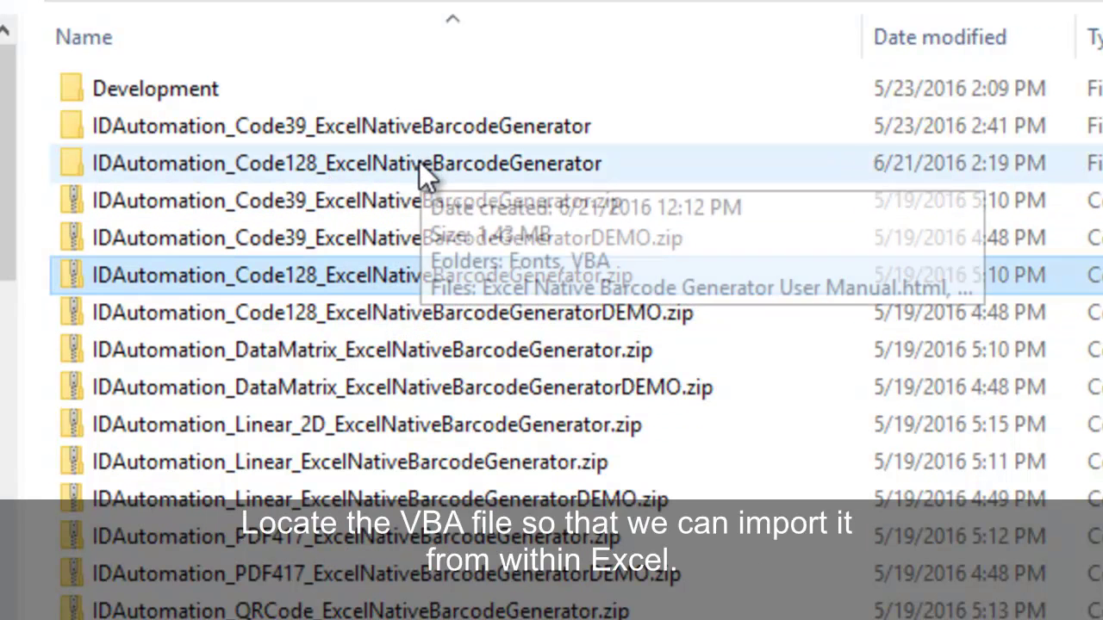
double_click(418, 161)
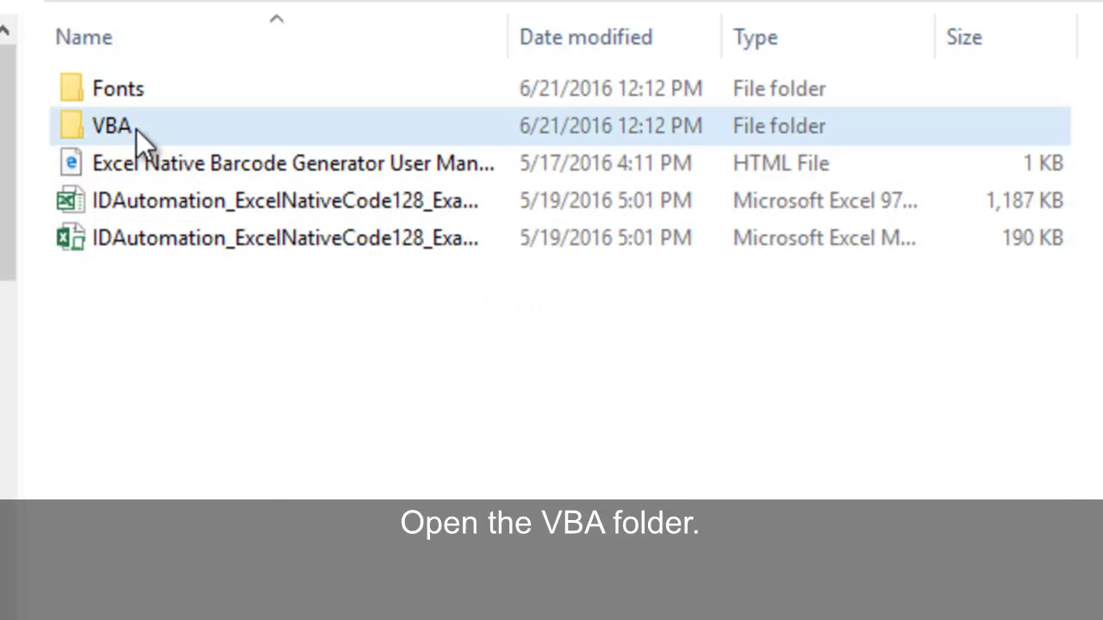
double_click(137, 130)
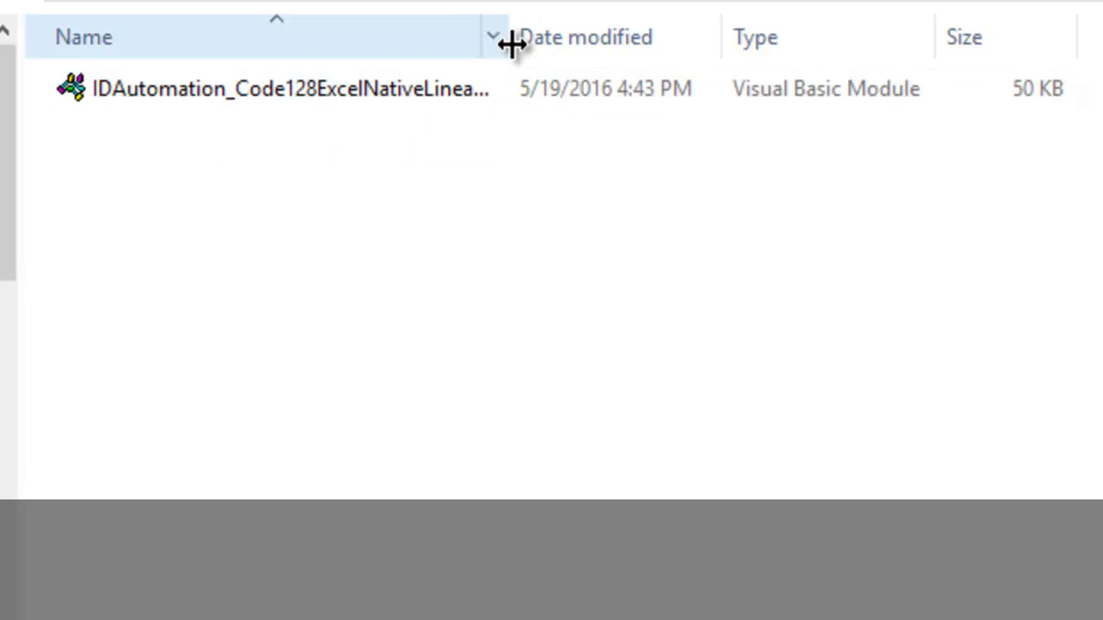
Widen the Name column and reveal the VBA folder's full path in the address bar.
drag(510, 34, 823, 31)
drag(827, 118, 829, 118)
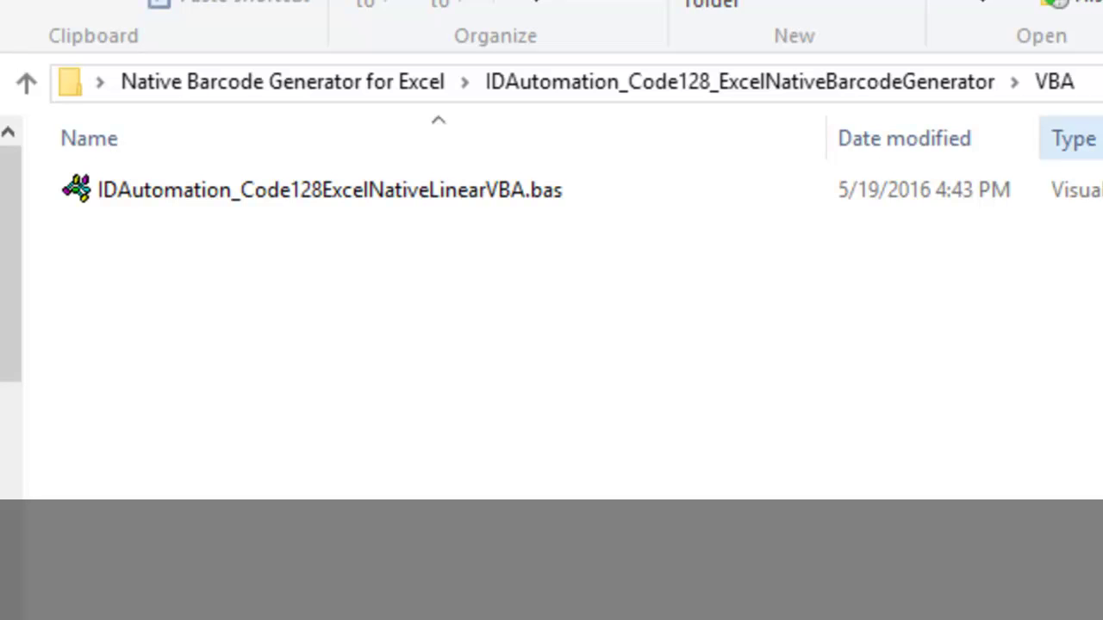
key(alt+d)
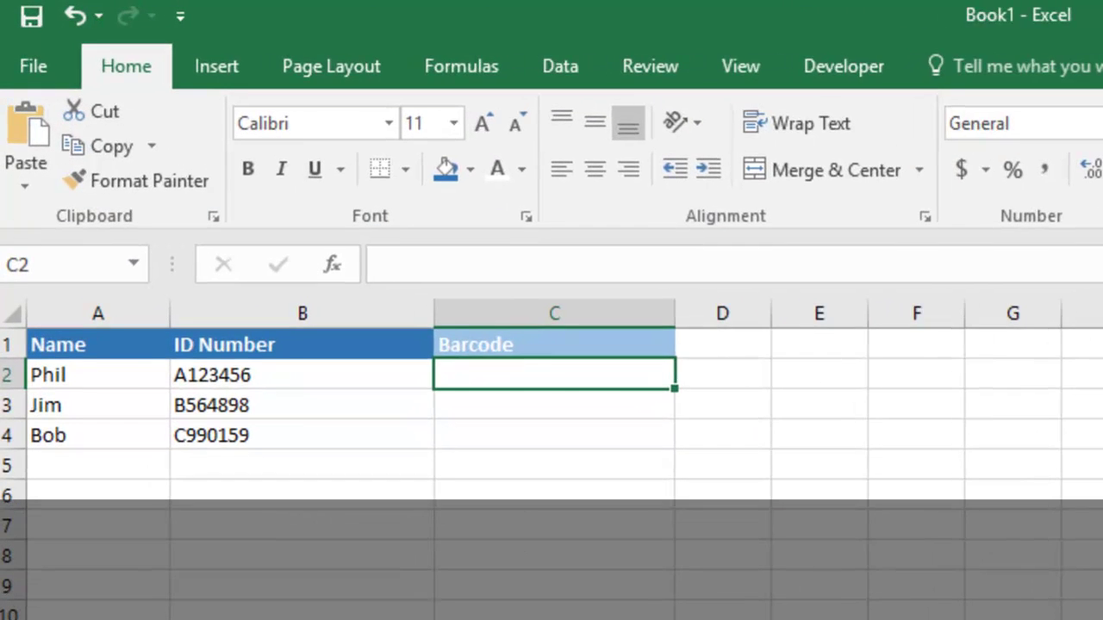
Heighten rows 2–4 to 33.75 and widen Barcode column C to 30.00.
click(265, 567)
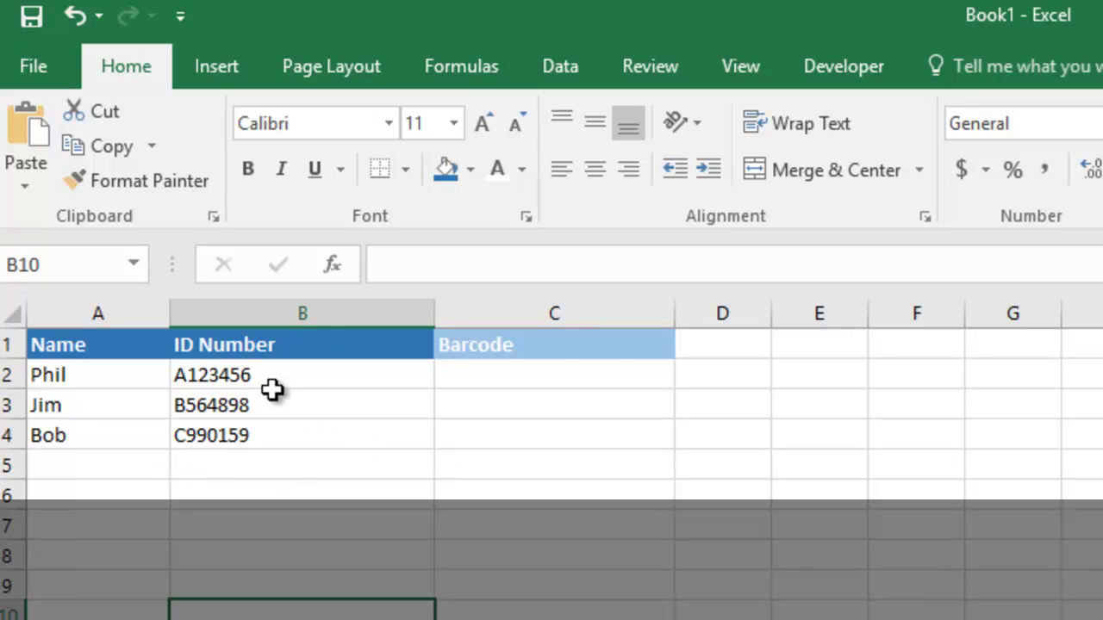
drag(254, 376, 251, 436)
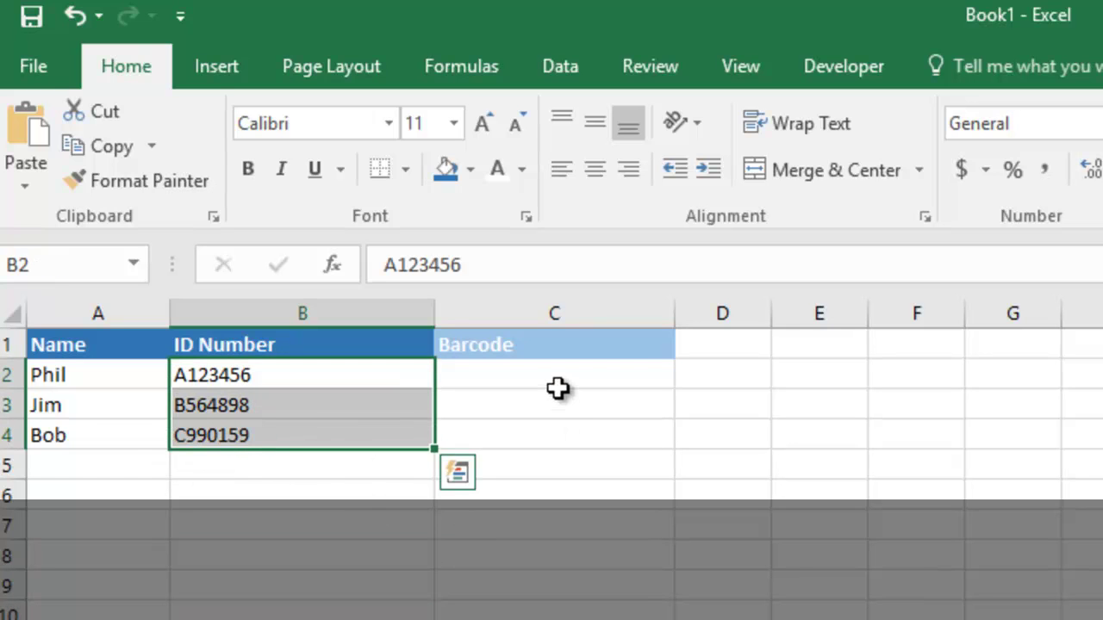
drag(556, 384, 554, 436)
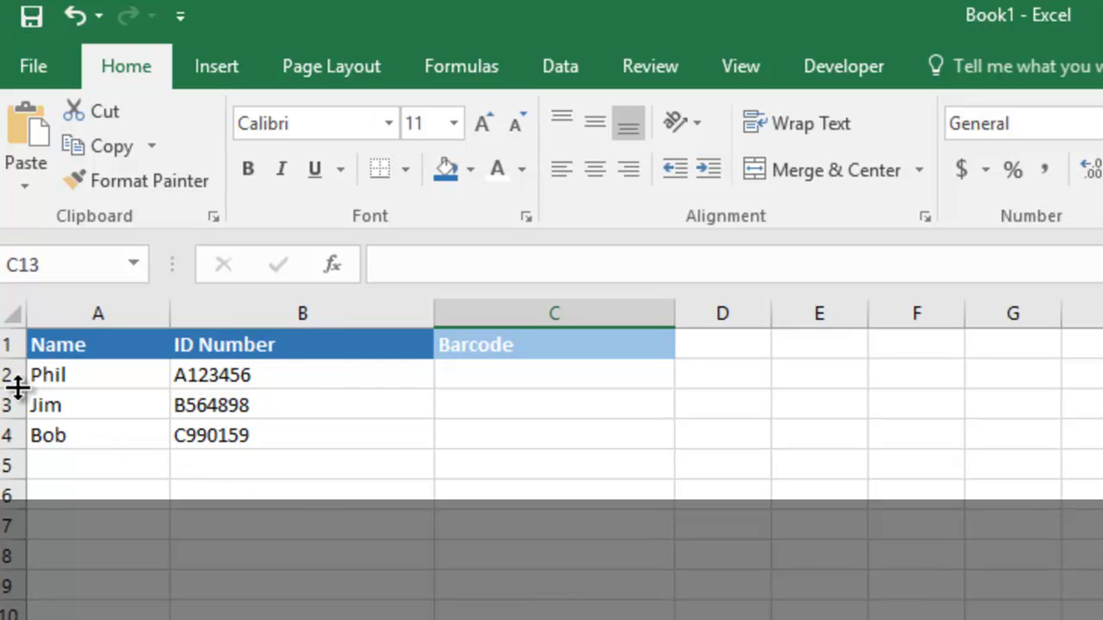
drag(16, 390, 7, 593)
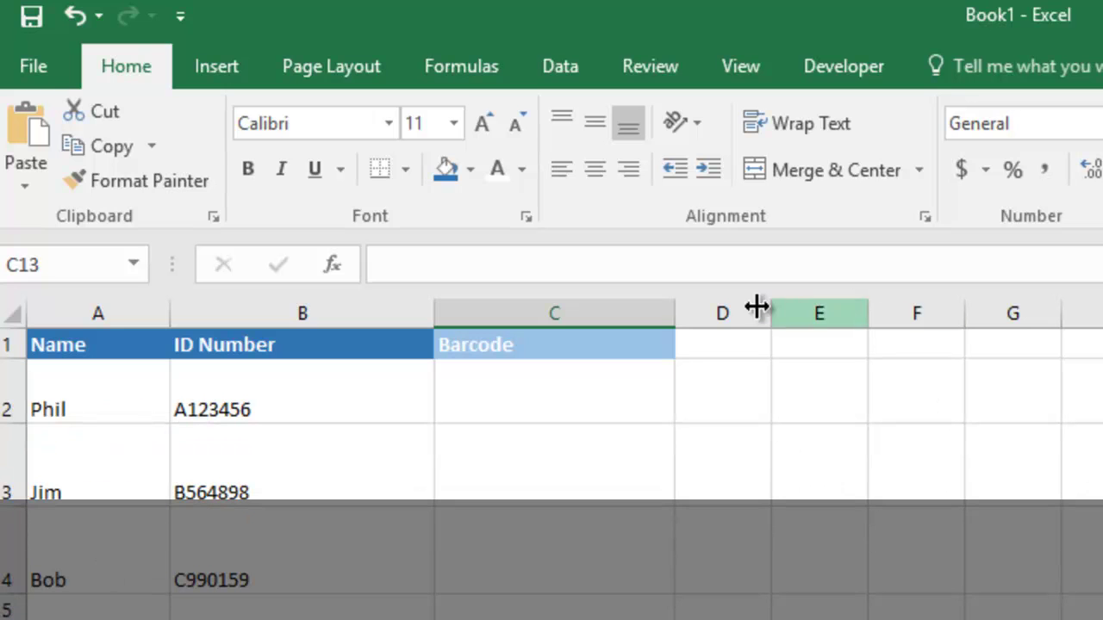
drag(673, 321, 783, 328)
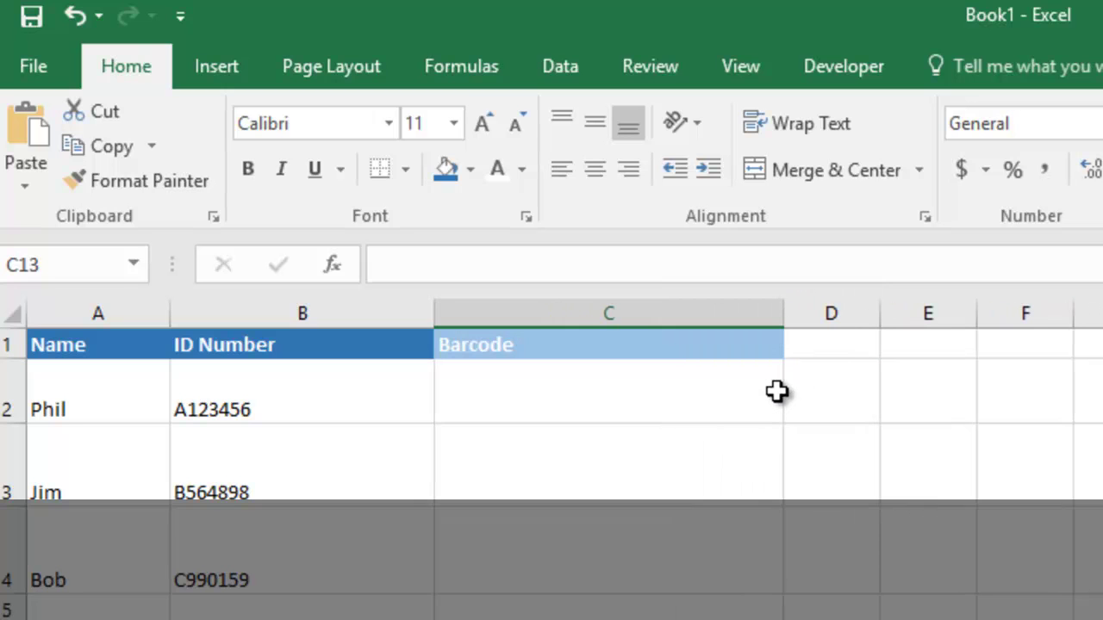
Launch Visual Basic from the Developer tab to edit Book1's VBAProject.
click(840, 67)
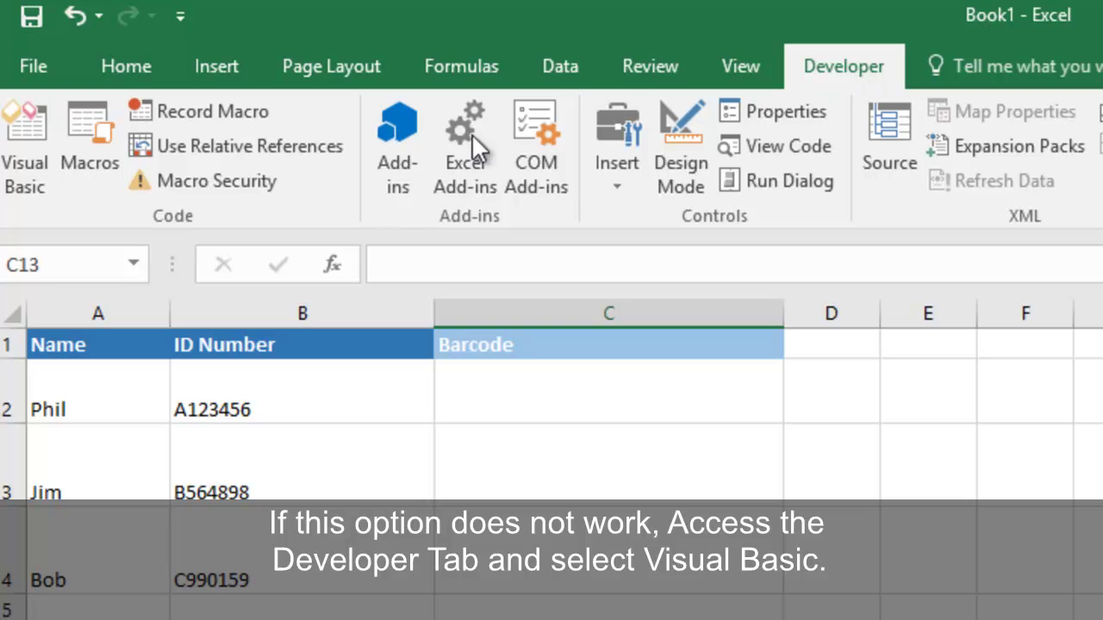
click(26, 145)
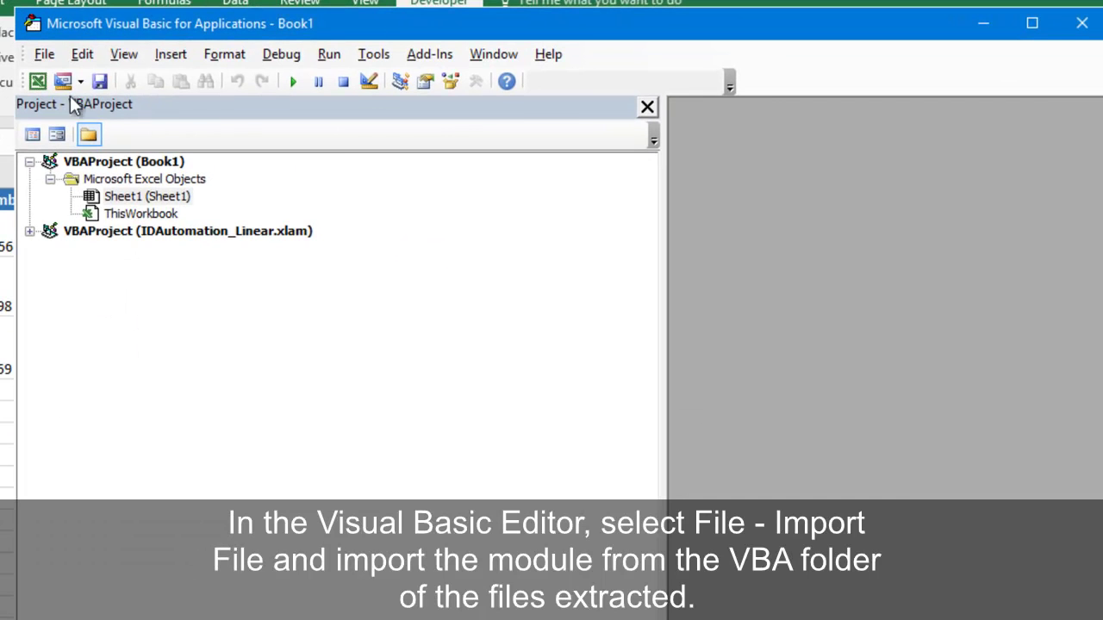
Start a file import and browse from the Desktop into Native Barcode Generator for Excel.
click(44, 55)
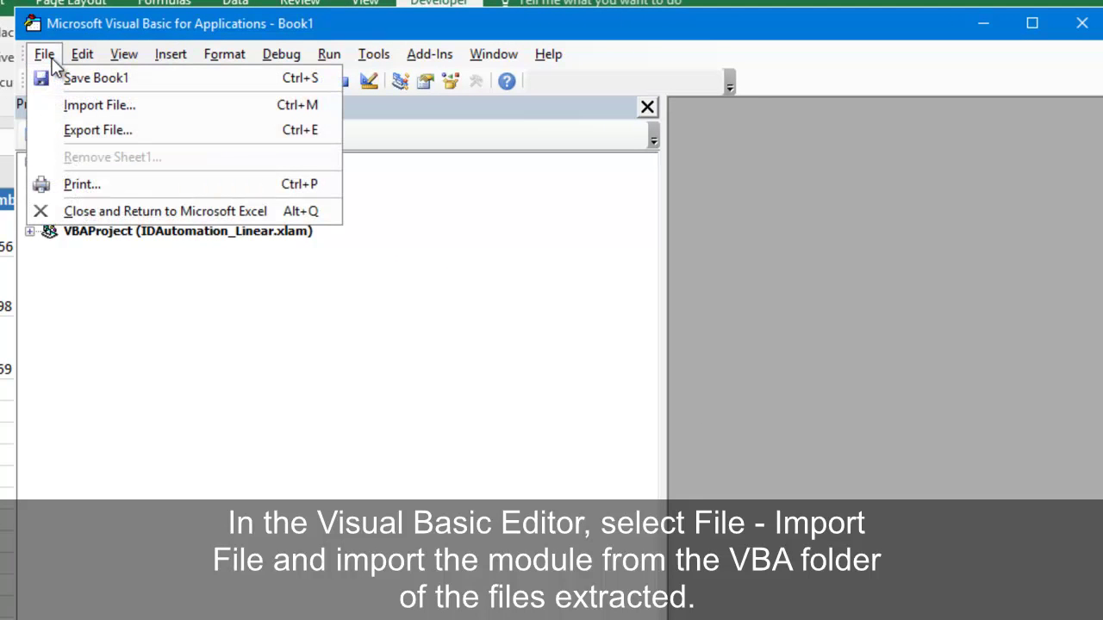
click(94, 107)
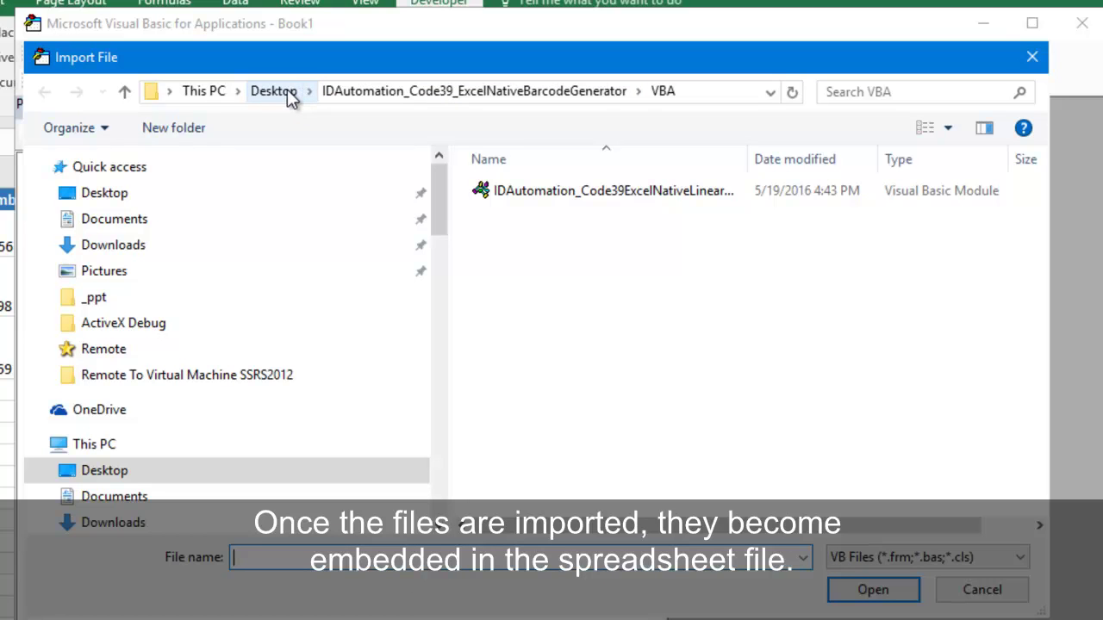
click(578, 99)
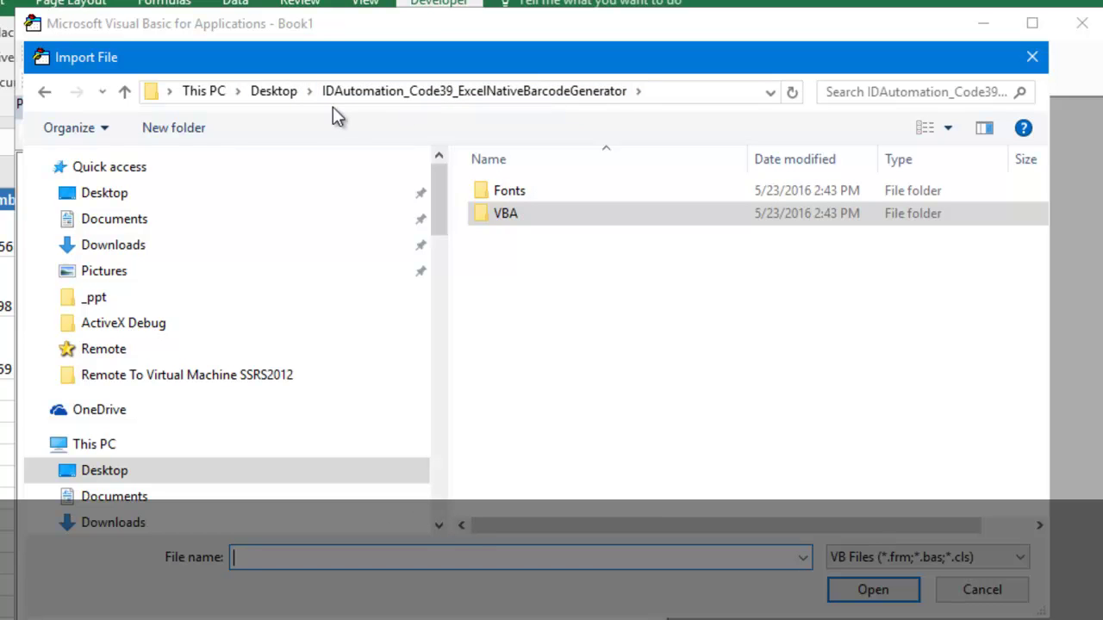
click(288, 99)
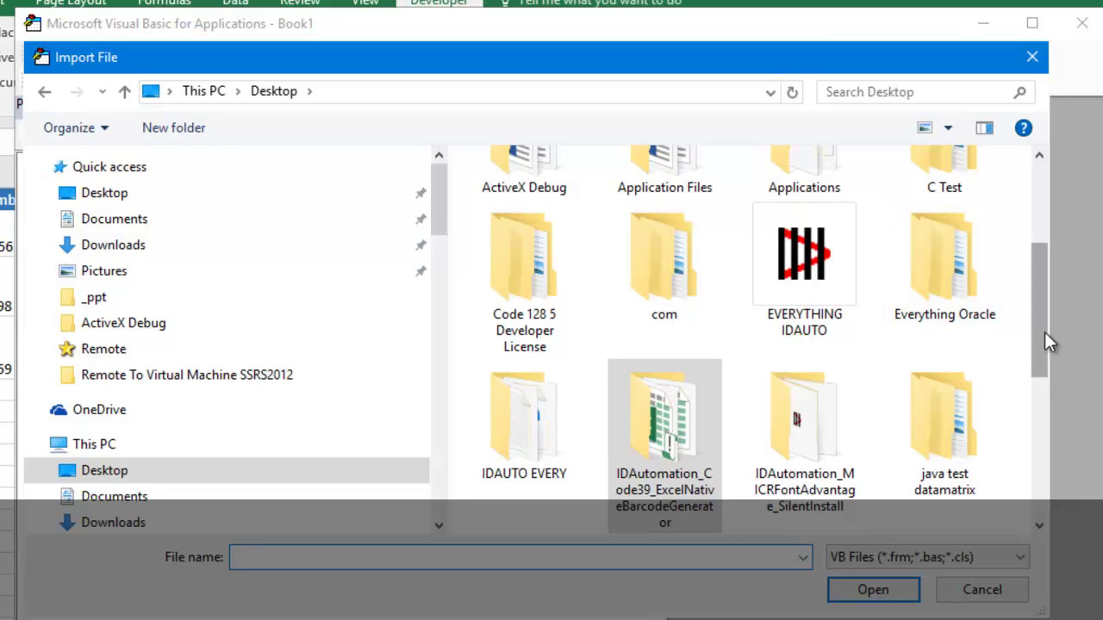
drag(1043, 319, 1046, 468)
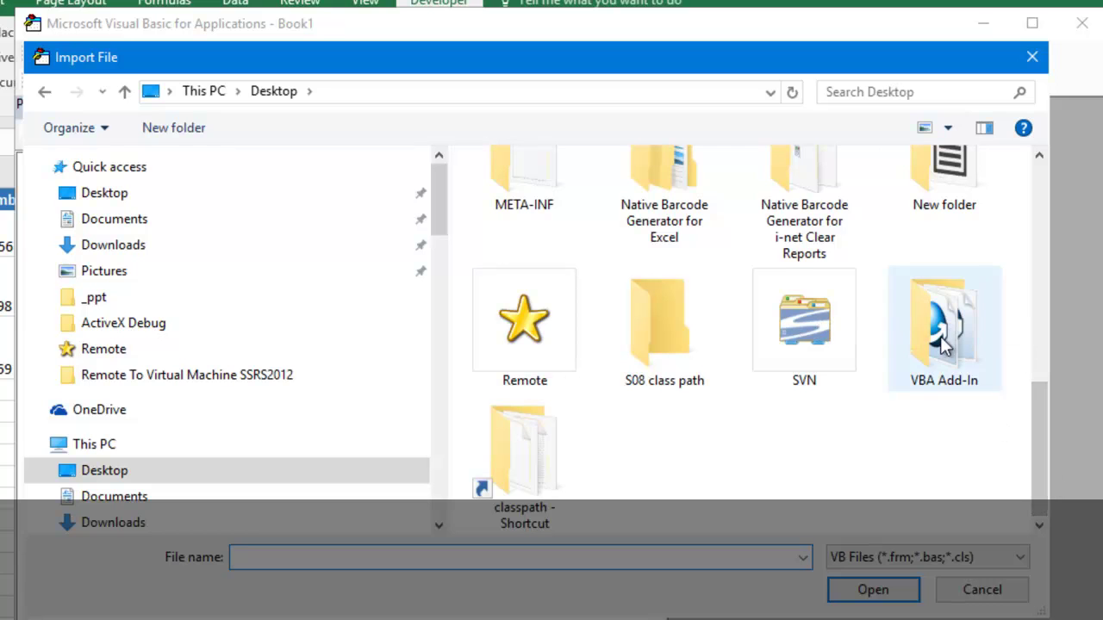
double_click(692, 211)
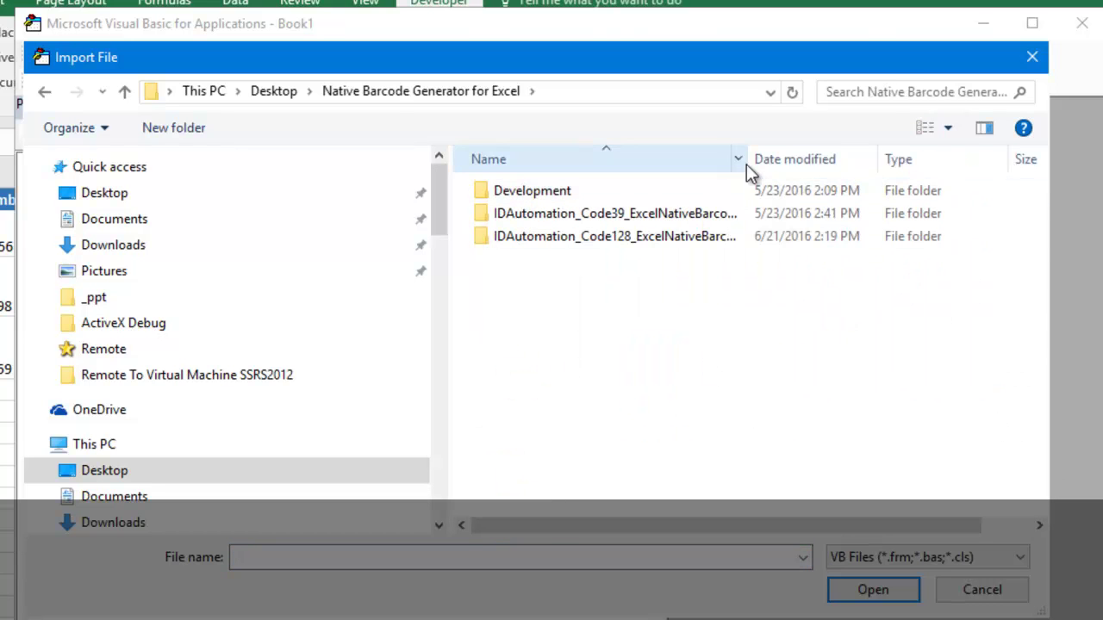
Import IDAutomation_Code128ExcelNativeLinearVBA.bas from the Code128 generator's VBA folder.
mouse_move(747, 164)
mouse_down()
mouse_move(785, 166)
mouse_move(730, 162)
mouse_move(759, 174)
mouse_up()
double_click(751, 162)
double_click(688, 241)
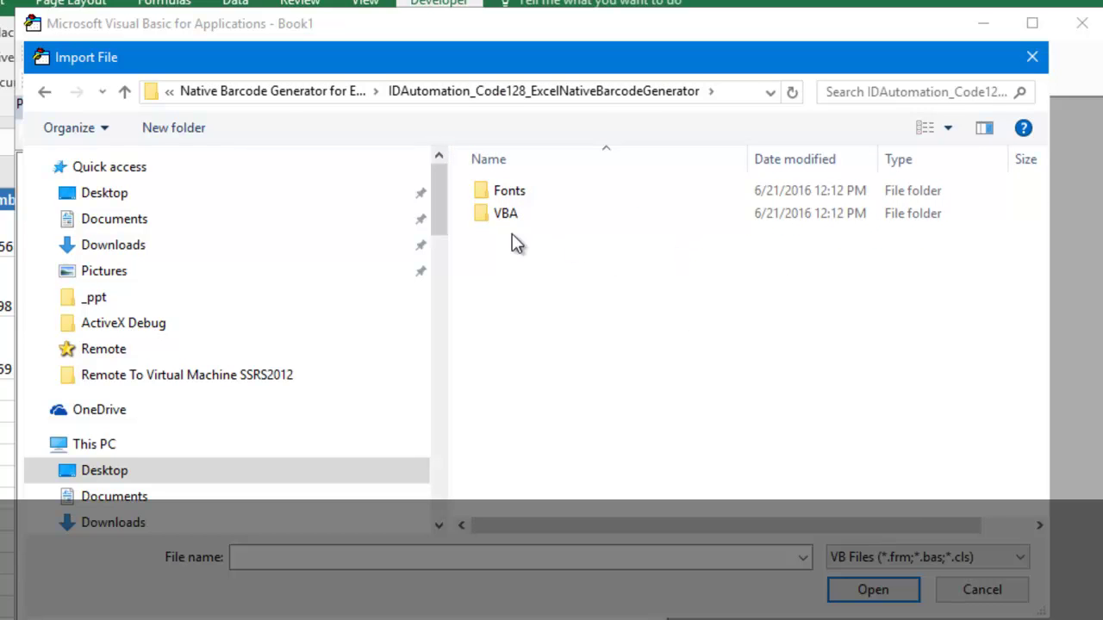
double_click(505, 217)
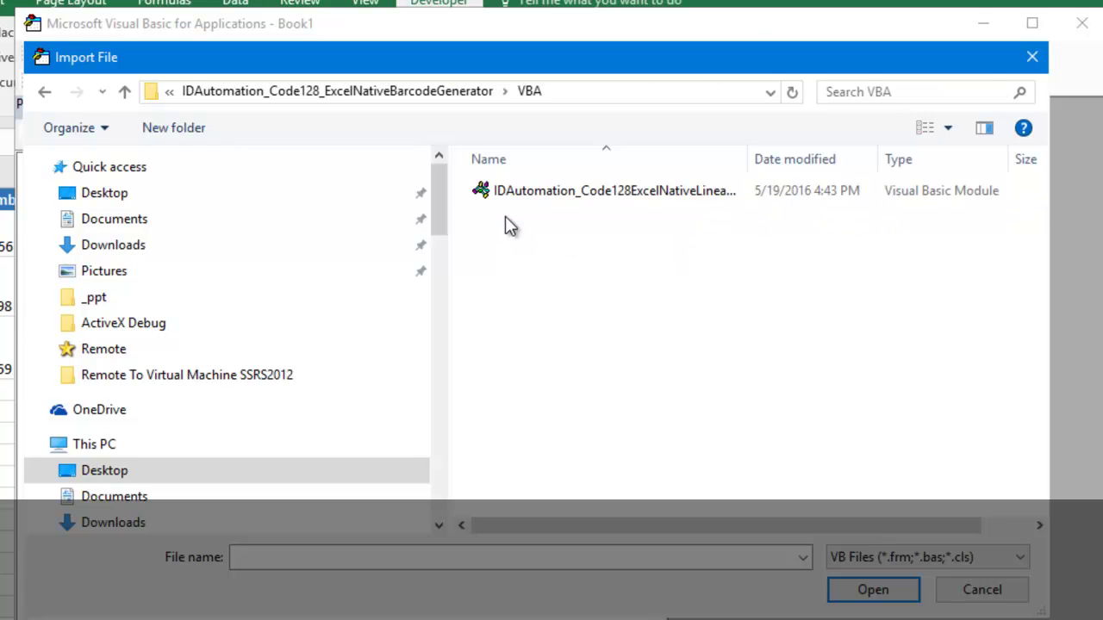
drag(748, 160, 926, 169)
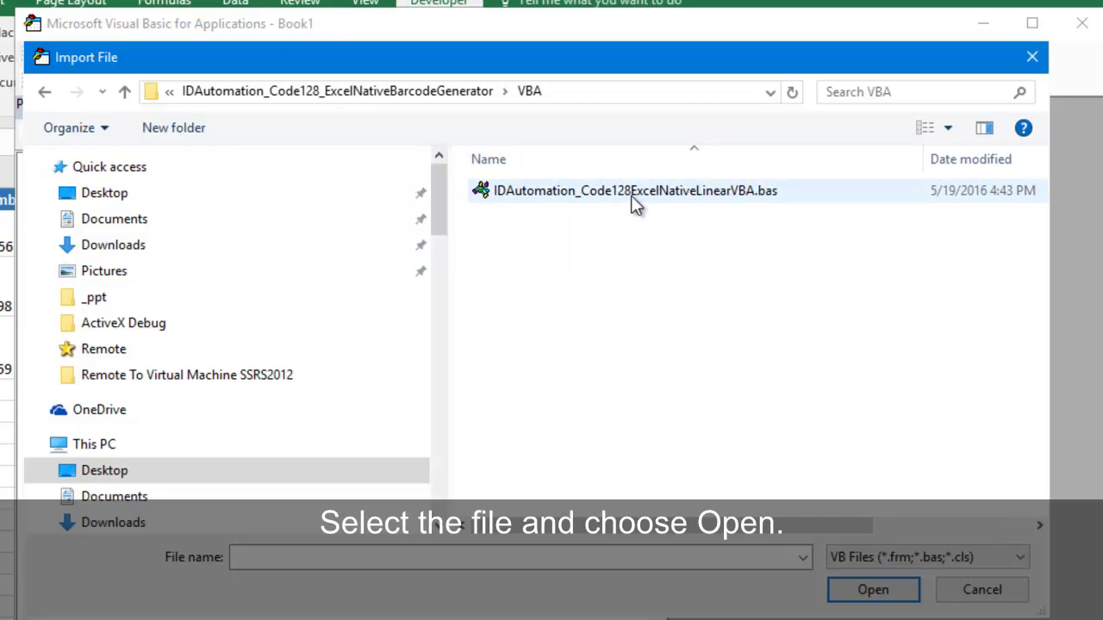
double_click(633, 193)
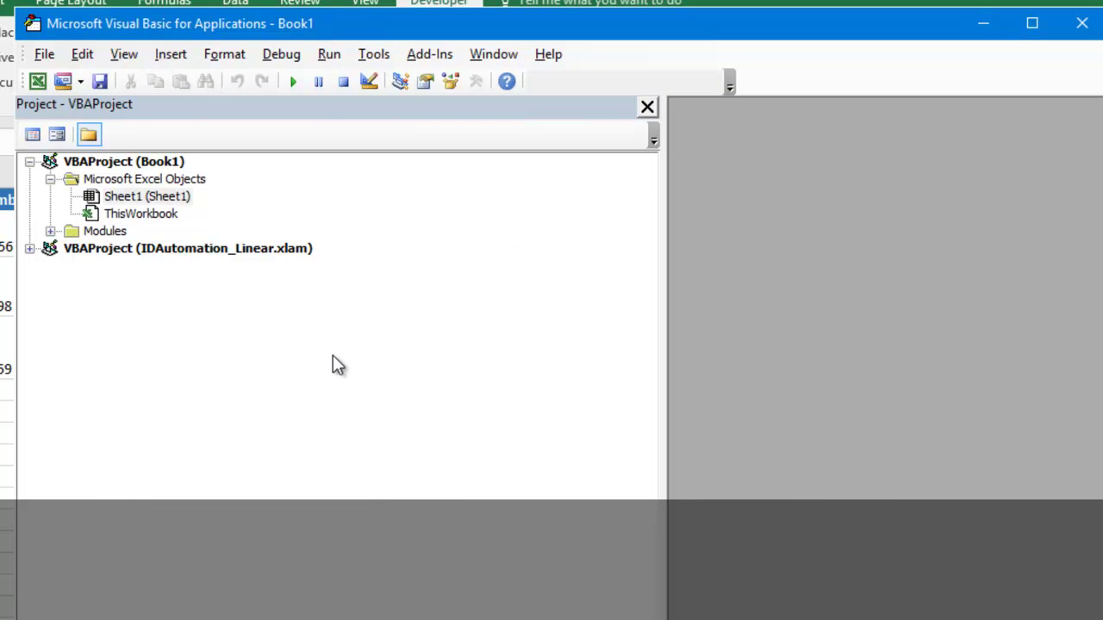
View the IDAutomation_C128NatXlsVBA module code, then close the editor back to Excel.
click(50, 231)
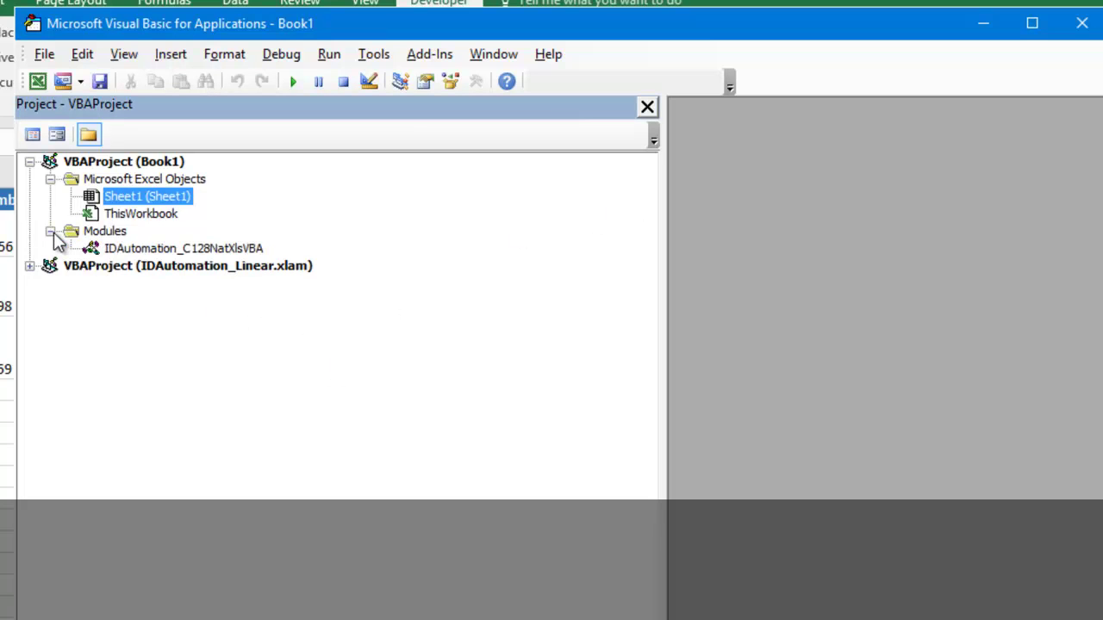
double_click(200, 249)
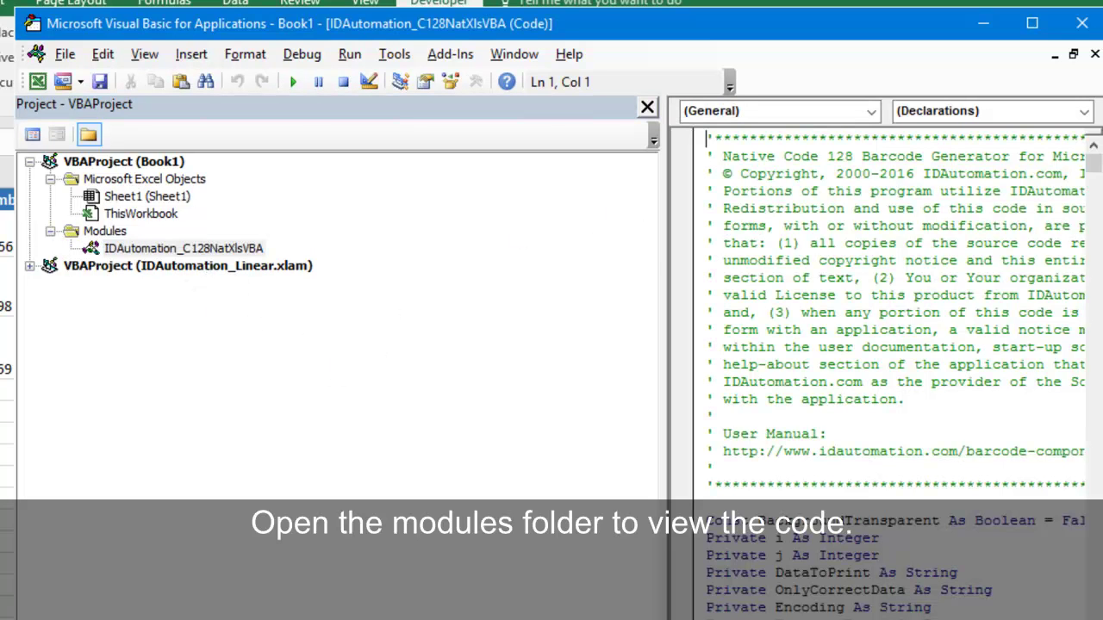
drag(661, 549, 403, 549)
scroll(820, 525, down, 9)
scroll(820, 526, down, 4)
mouse_move(1093, 184)
mouse_down()
mouse_move(1096, 272)
mouse_move(1094, 164)
mouse_up()
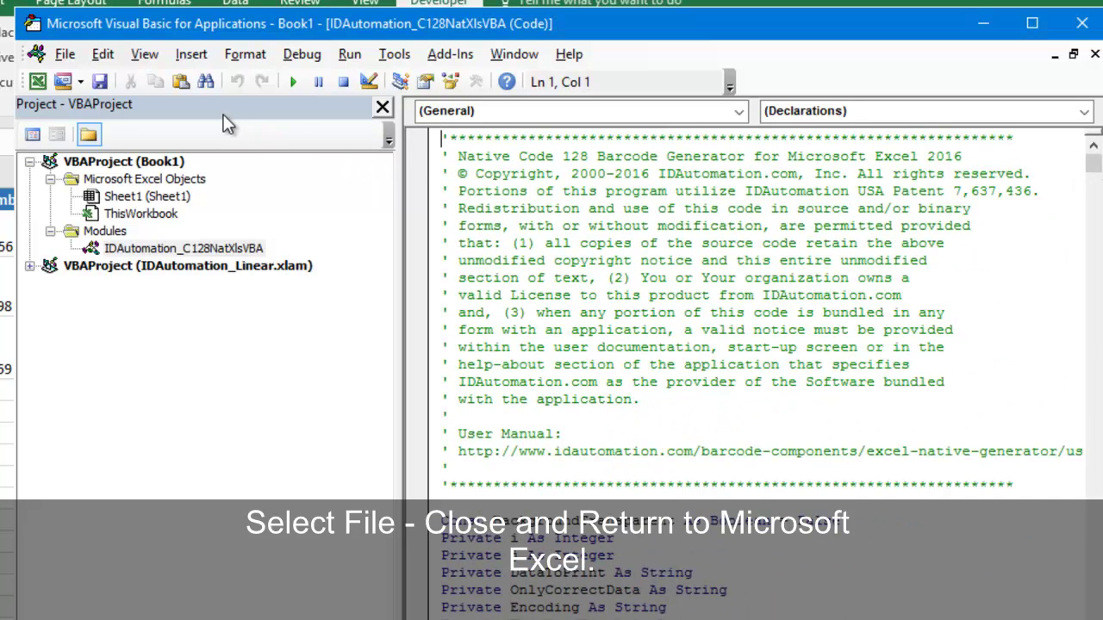
click(67, 55)
click(112, 210)
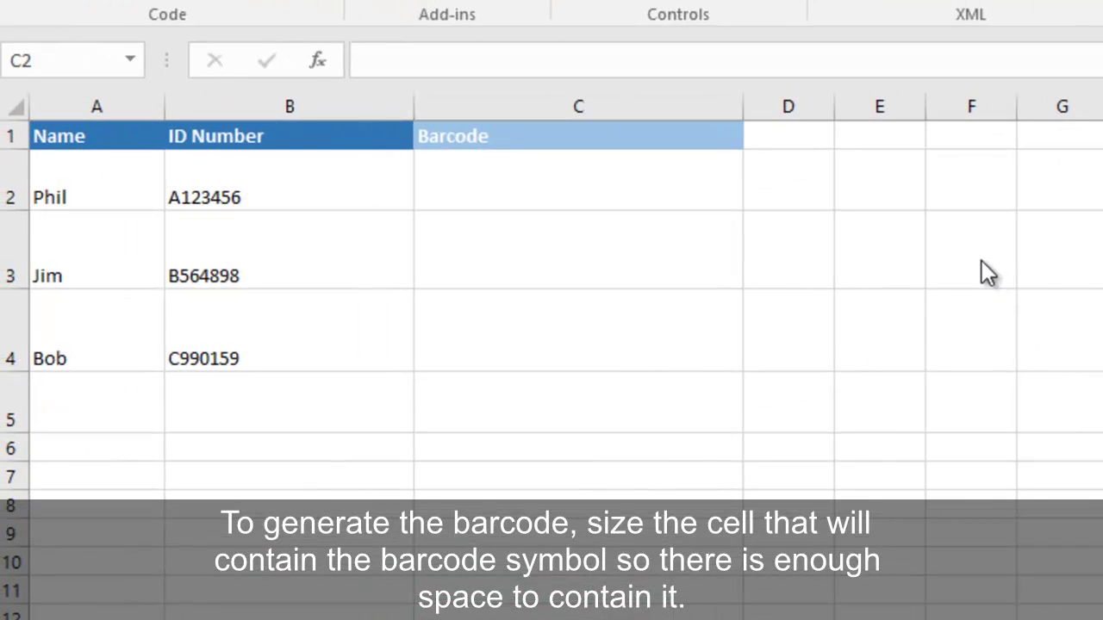
Enter =IDAutomation_NXLS_C128(B2) in C2 to render the barcode for A123456.
click(564, 182)
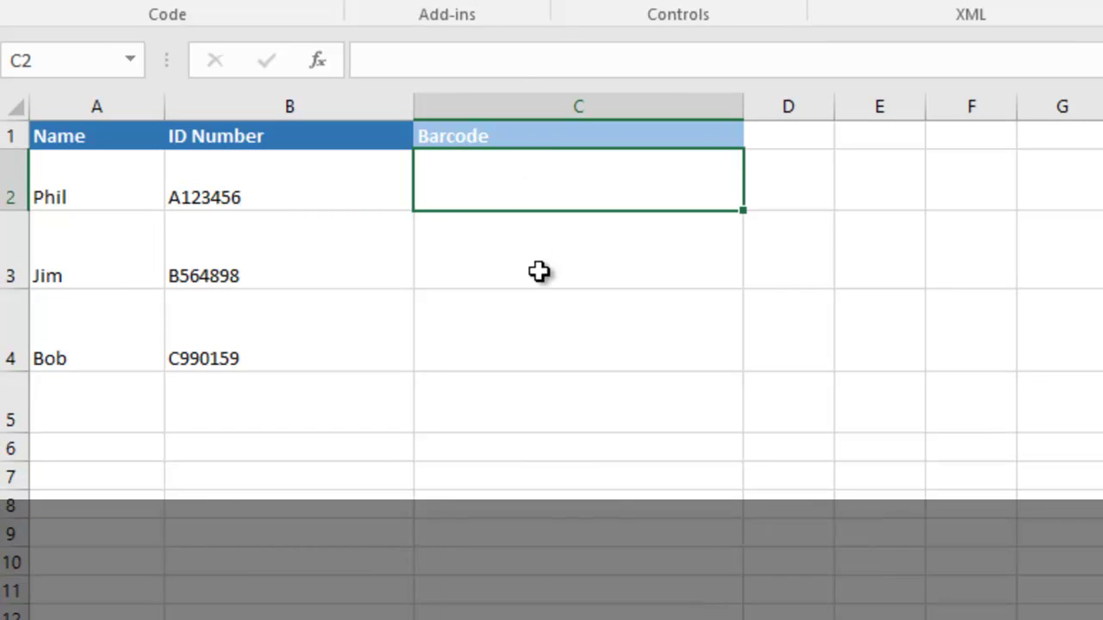
text(=IDA)
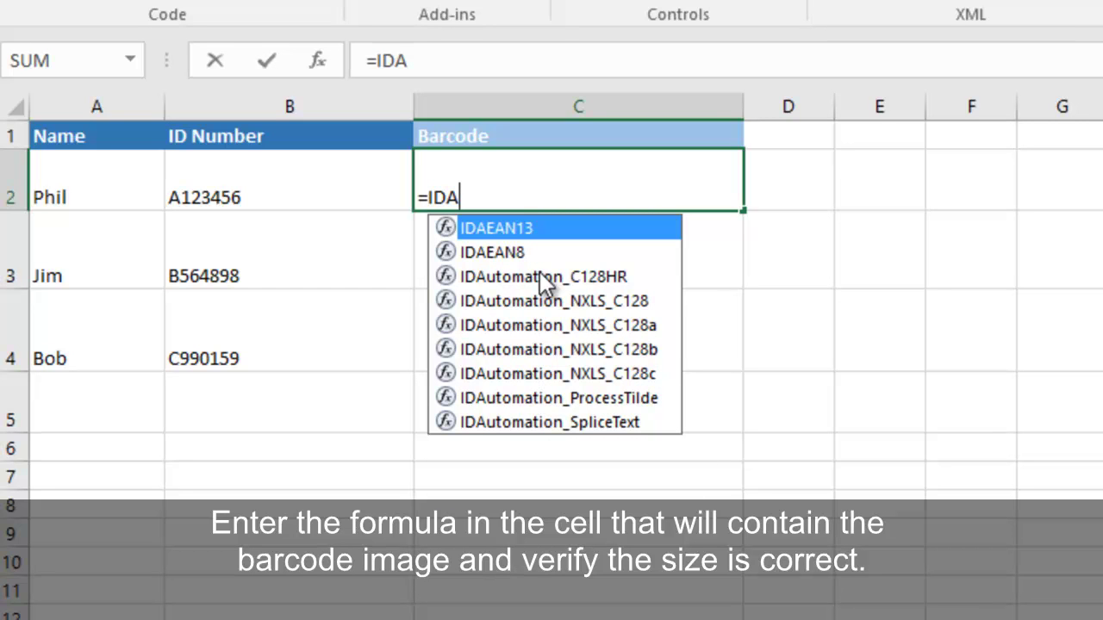
double_click(566, 309)
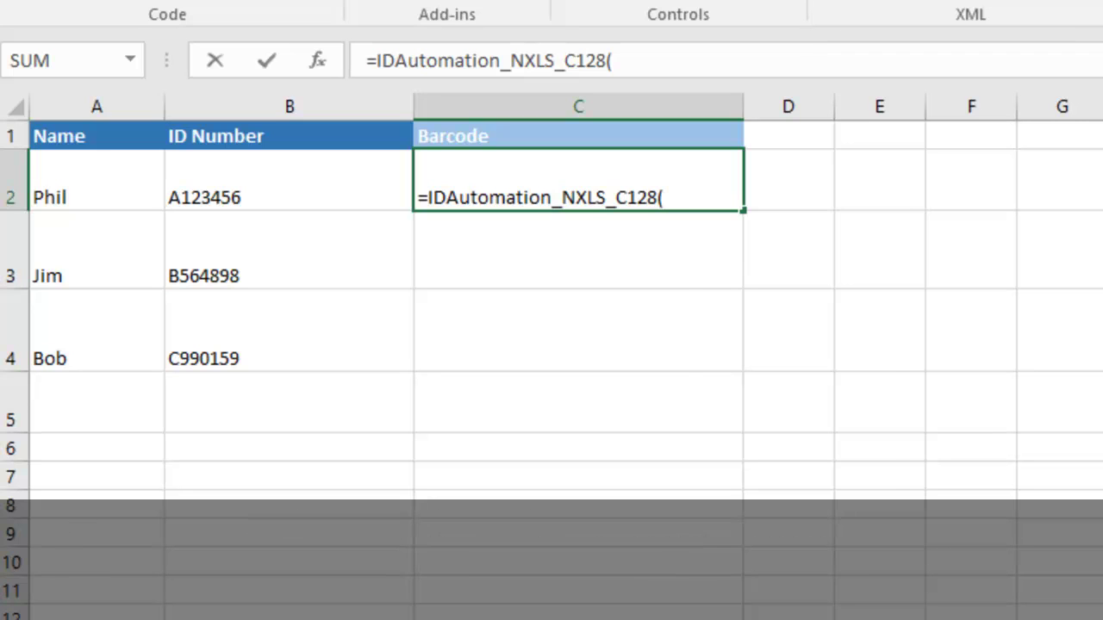
text(B2)
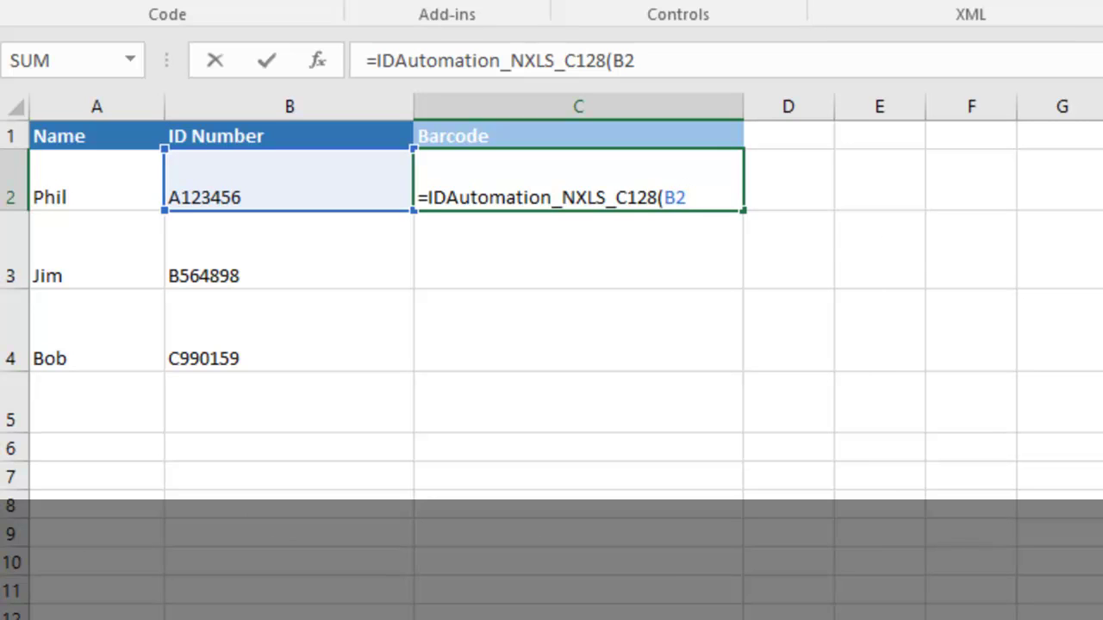
text())
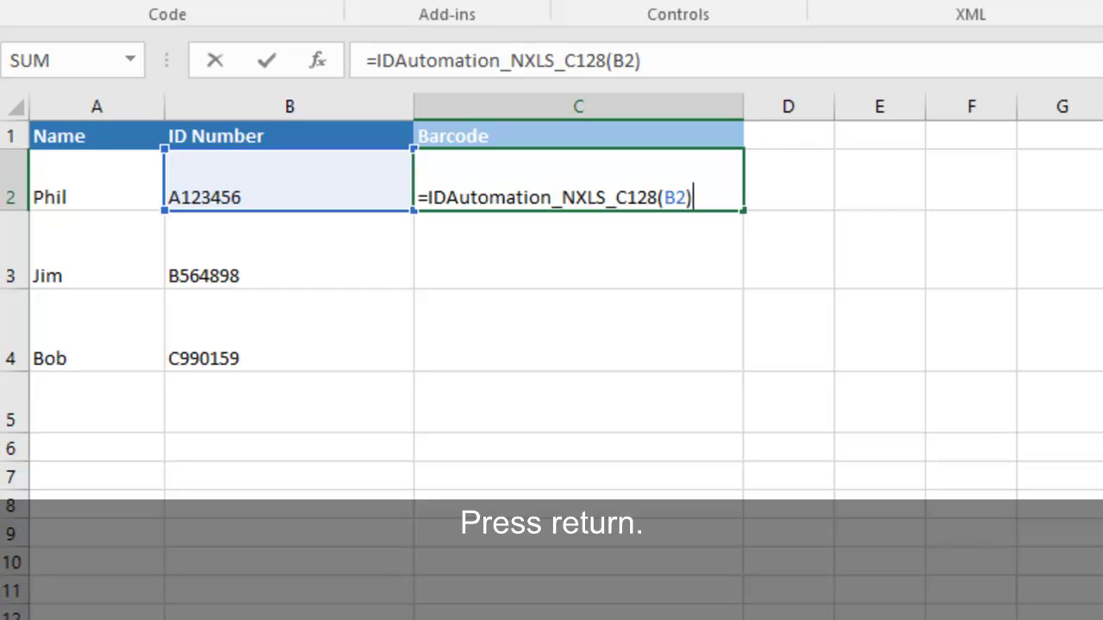
key(Return)
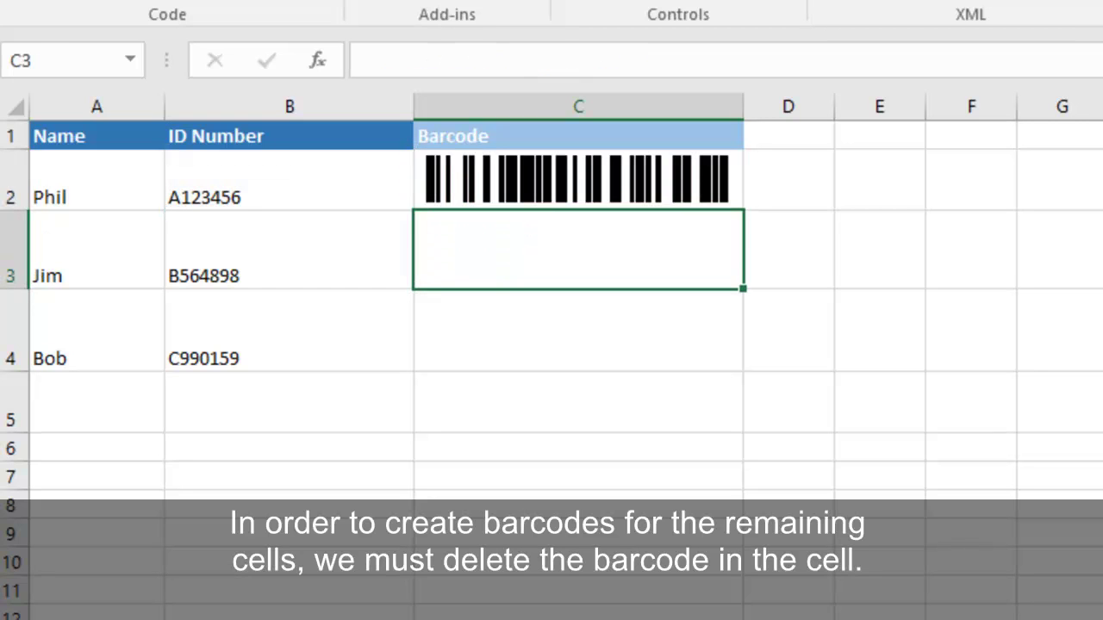
Delete the barcode image from C2 and copy C2's barcode formula.
click(596, 176)
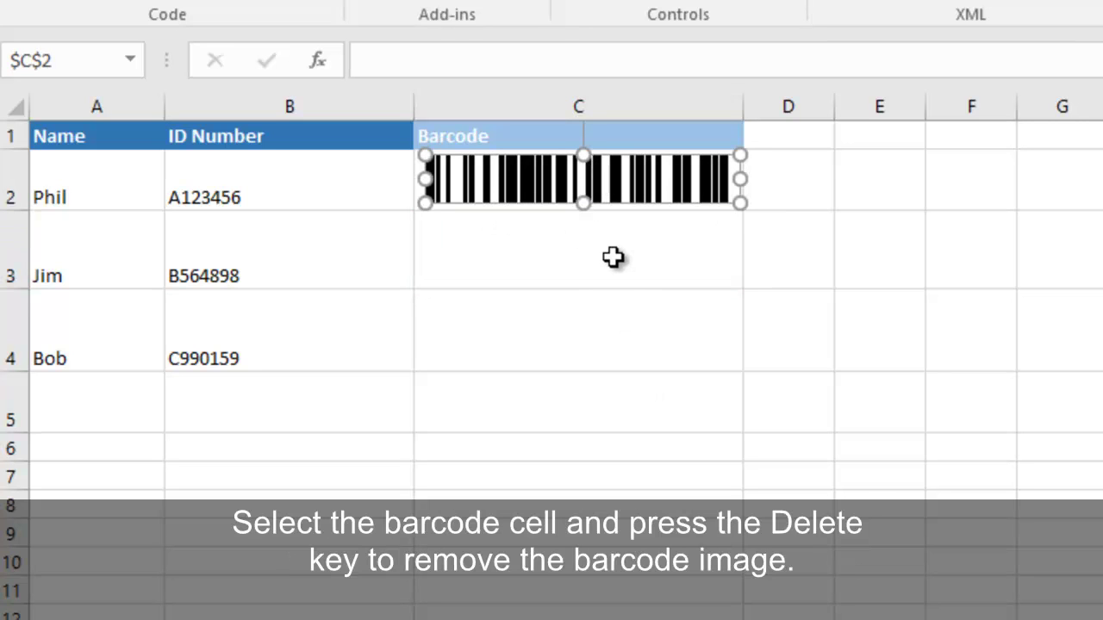
key(Delete)
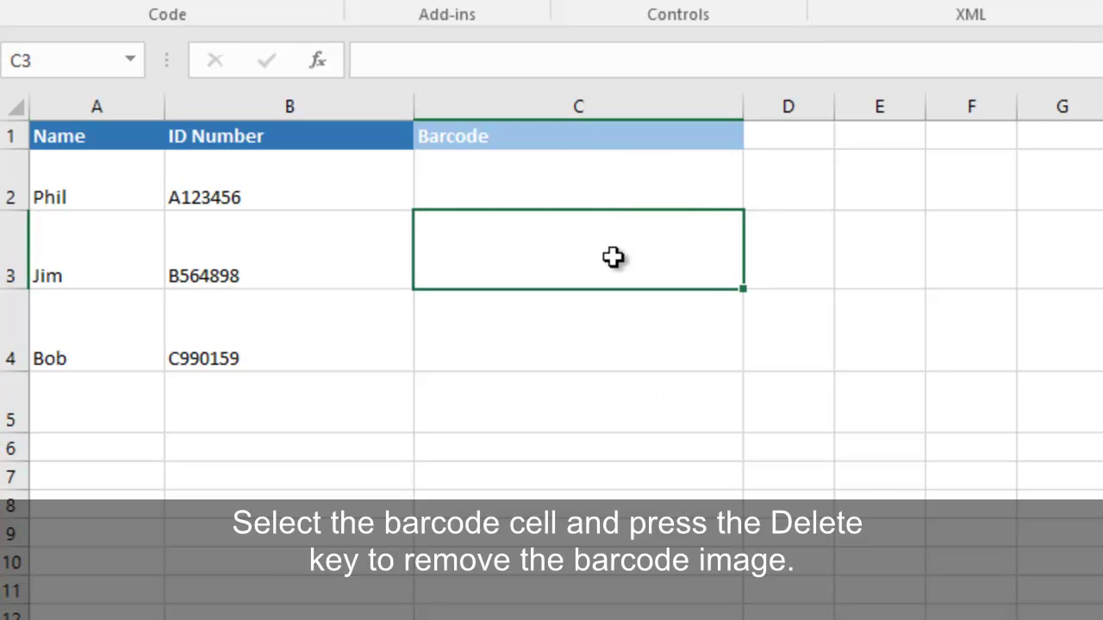
click(552, 182)
right_click(553, 182)
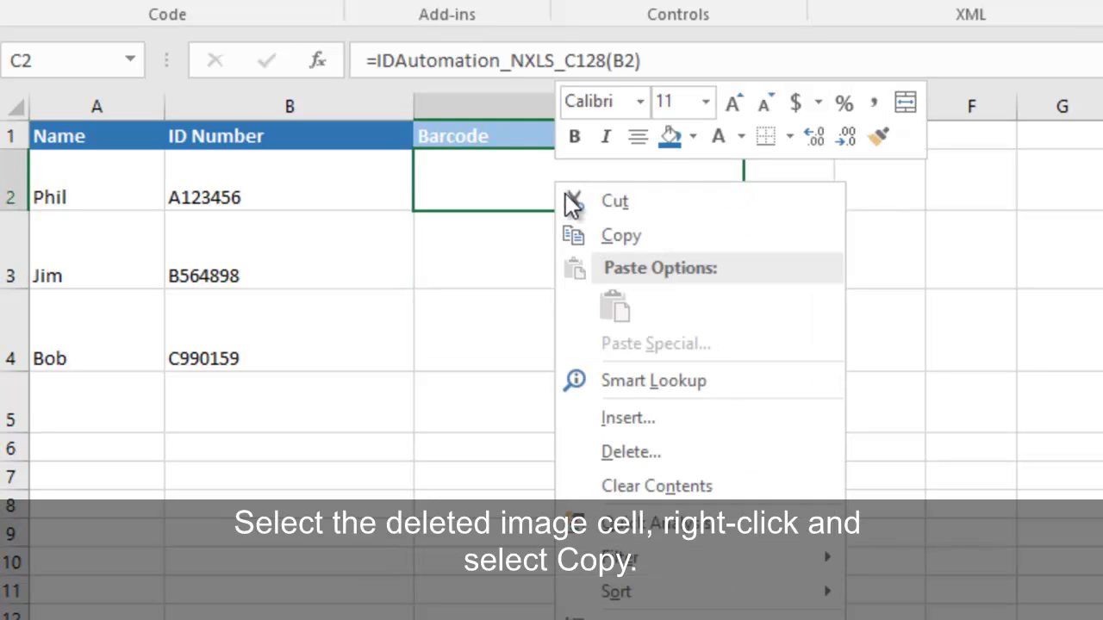
click(608, 234)
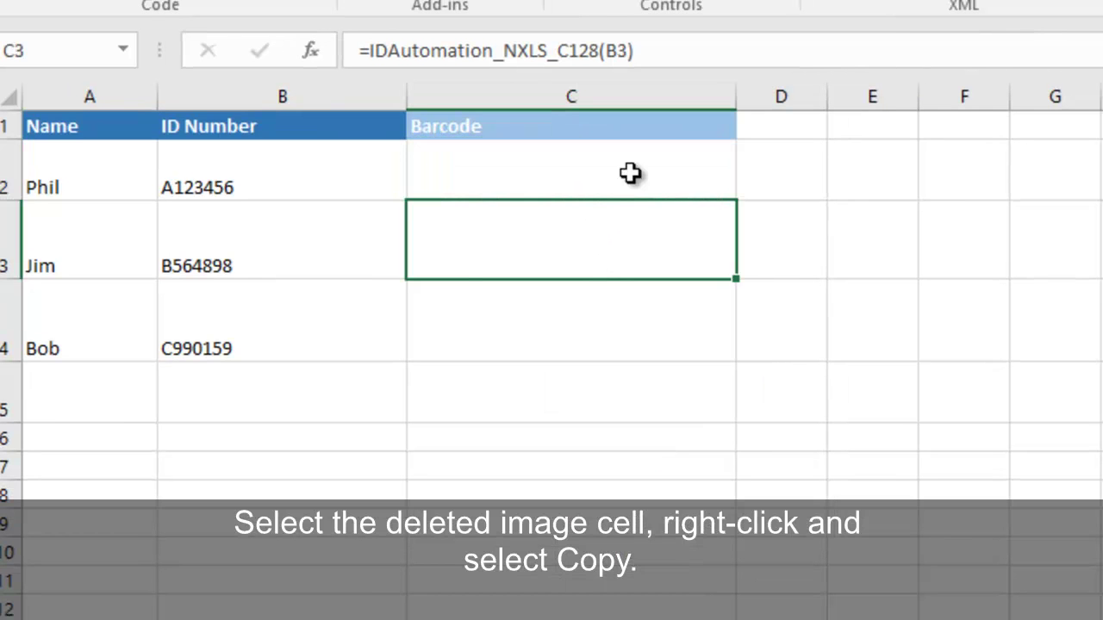
click(629, 174)
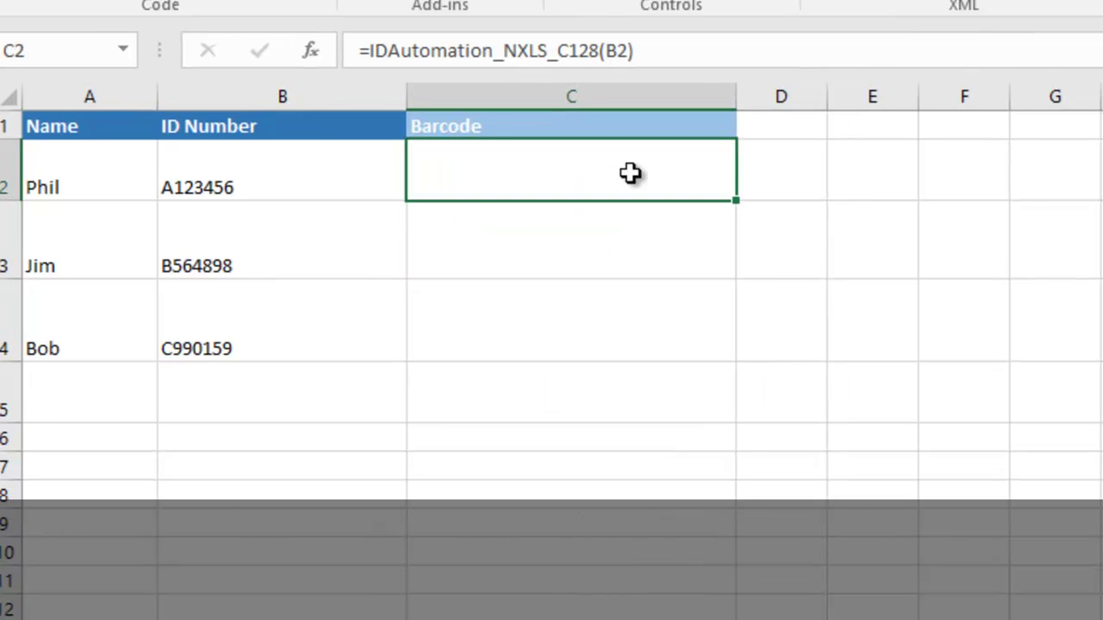
right_click(629, 173)
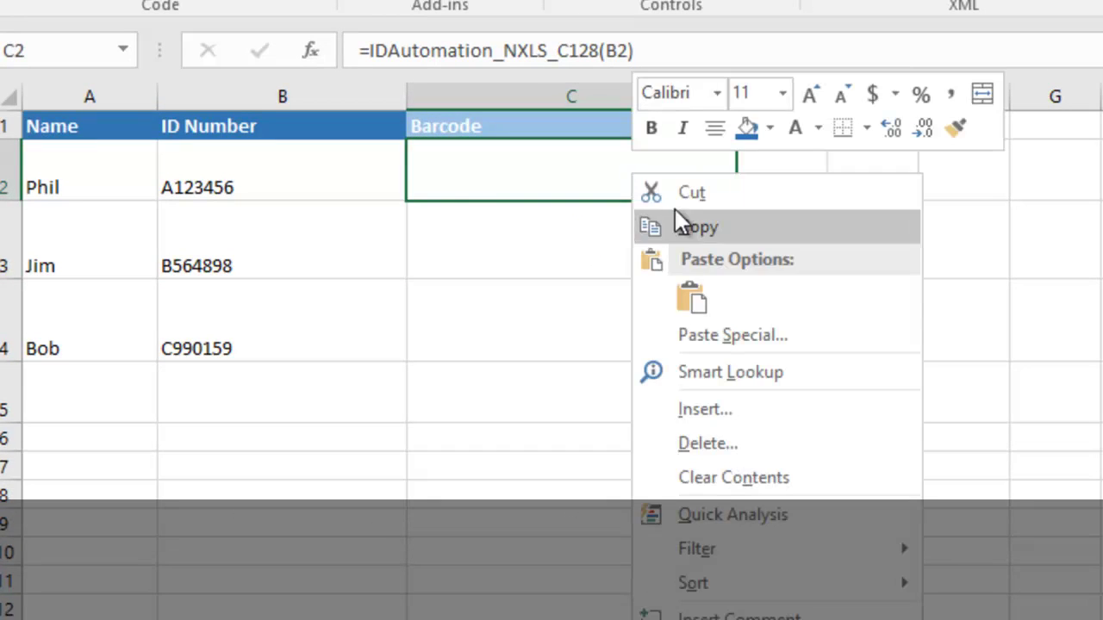
click(699, 232)
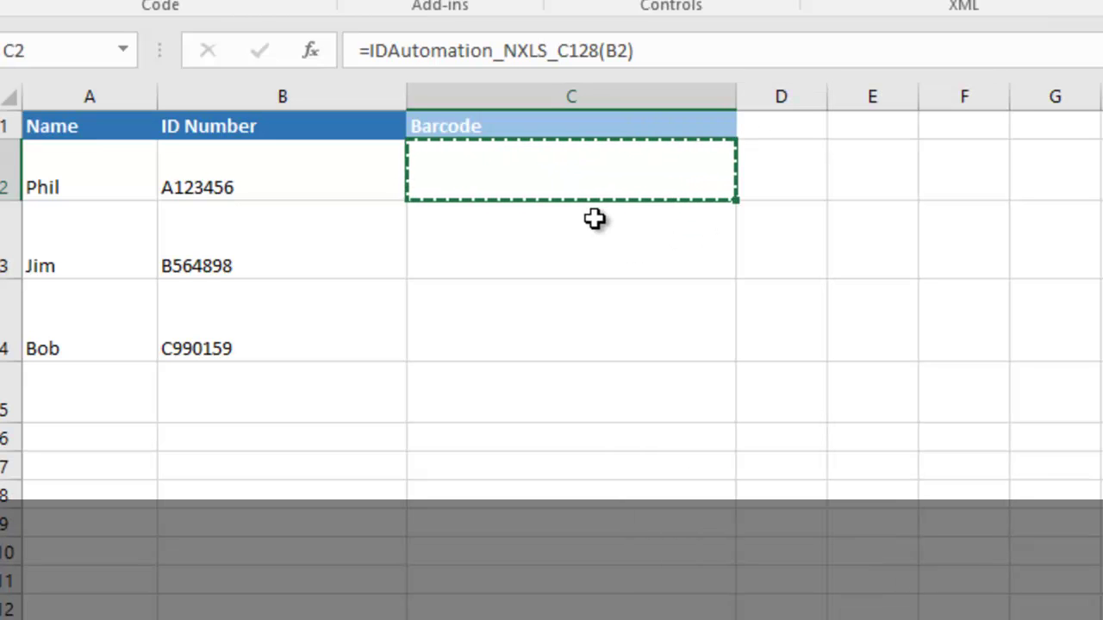
Paste the formula into C3:C4 and re-enter C2 so its barcode reappears.
drag(575, 220, 541, 330)
right_click(550, 257)
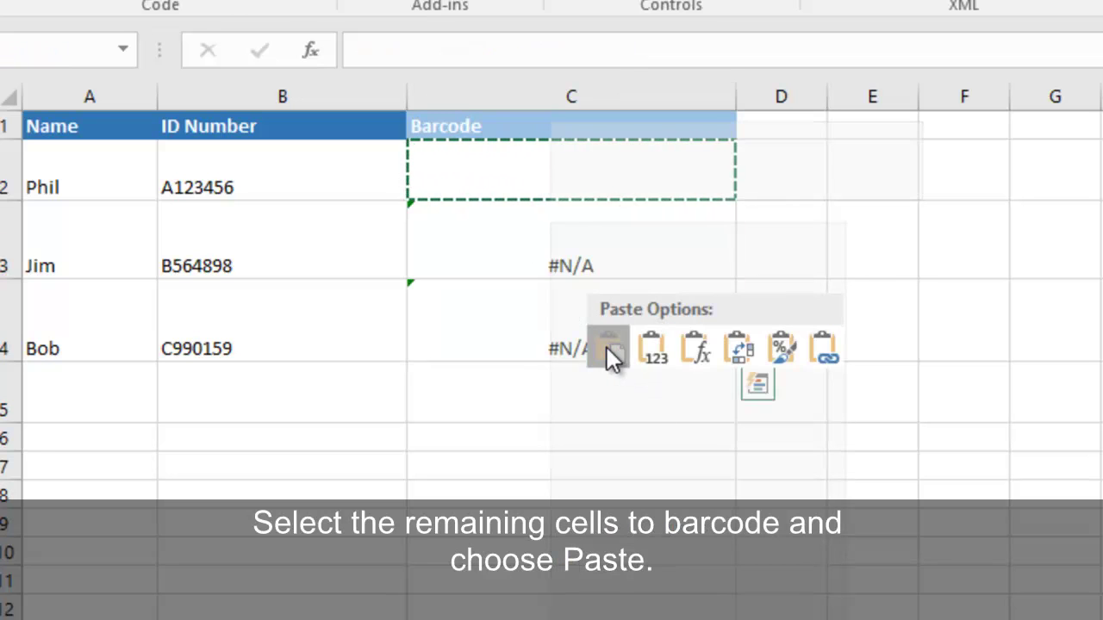
click(606, 347)
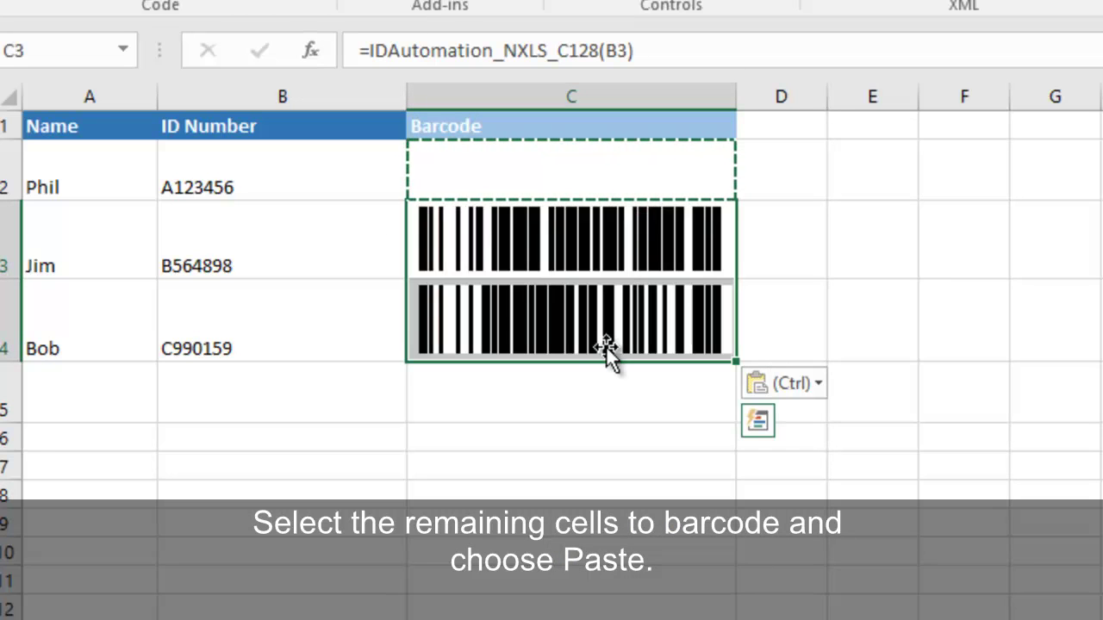
click(655, 184)
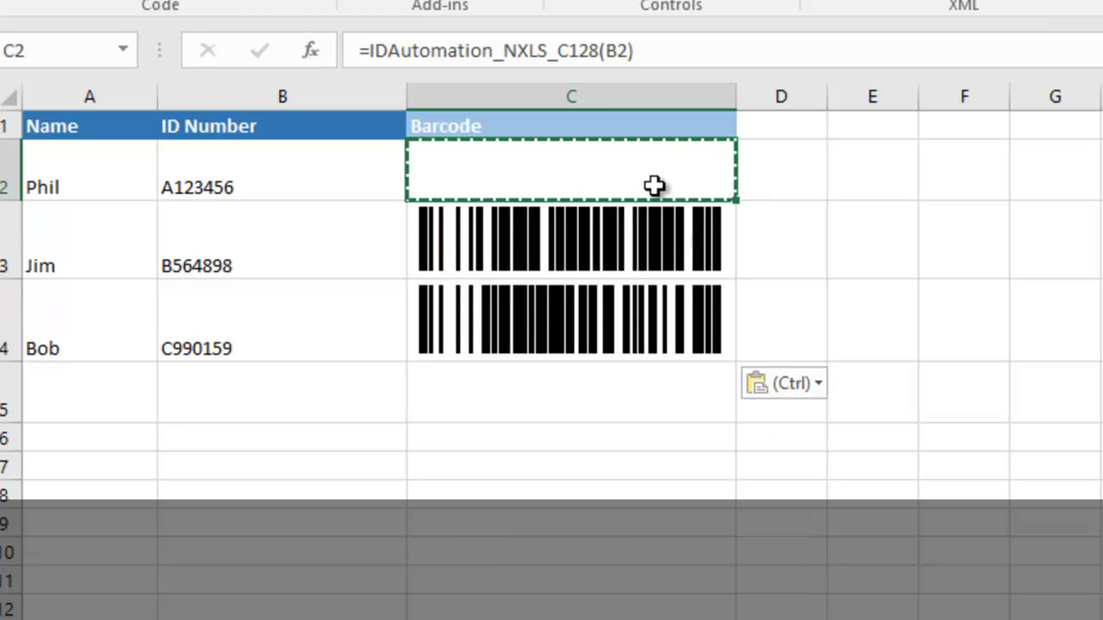
double_click(655, 184)
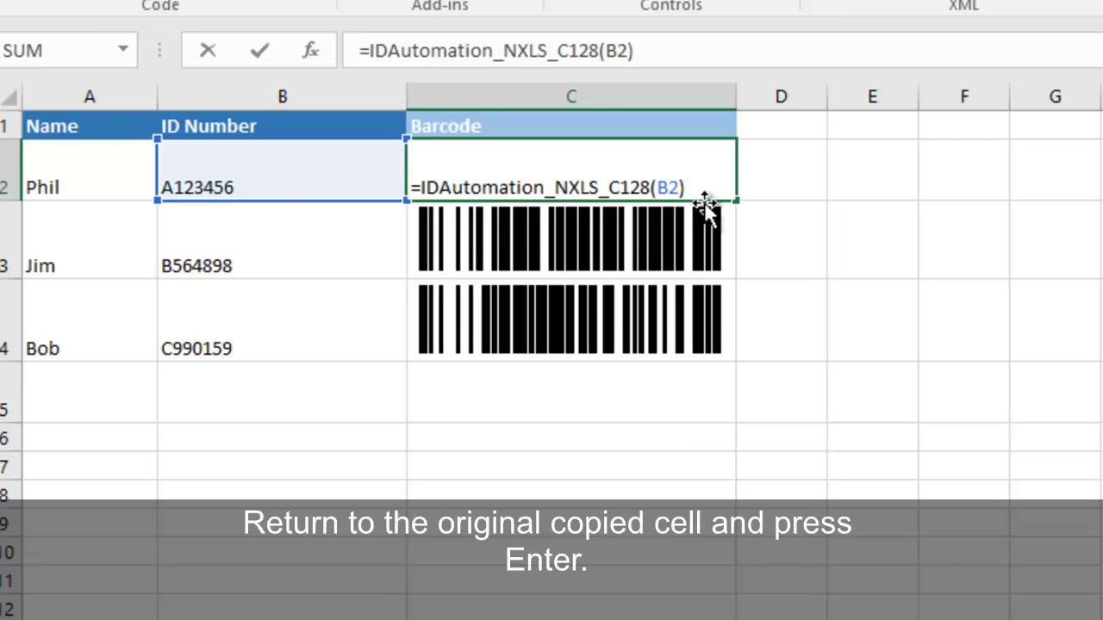
key(Return)
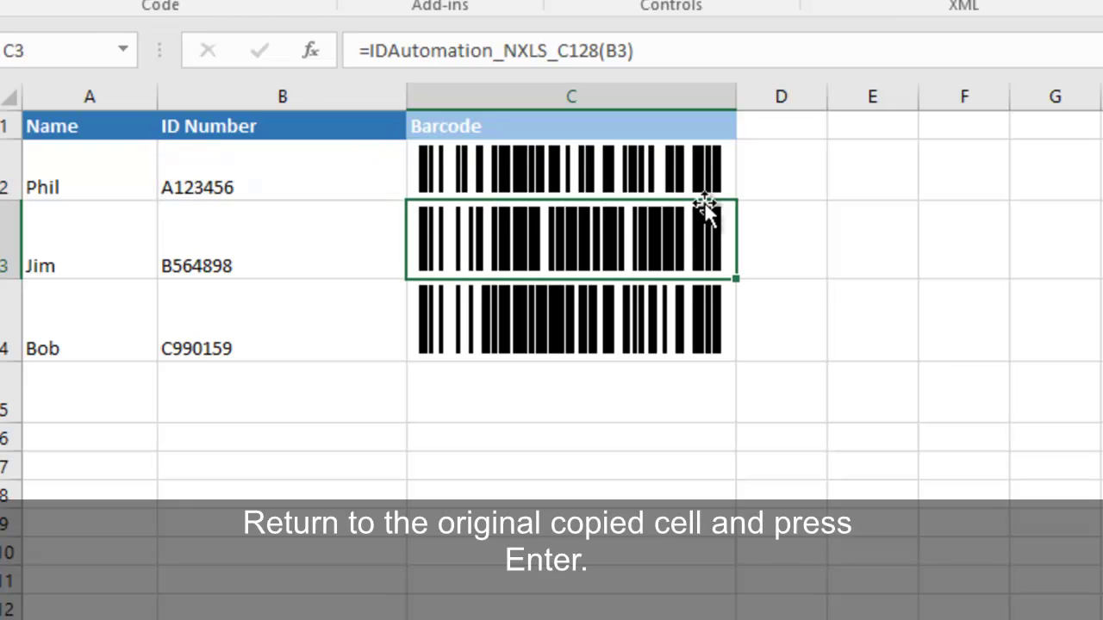
click(634, 441)
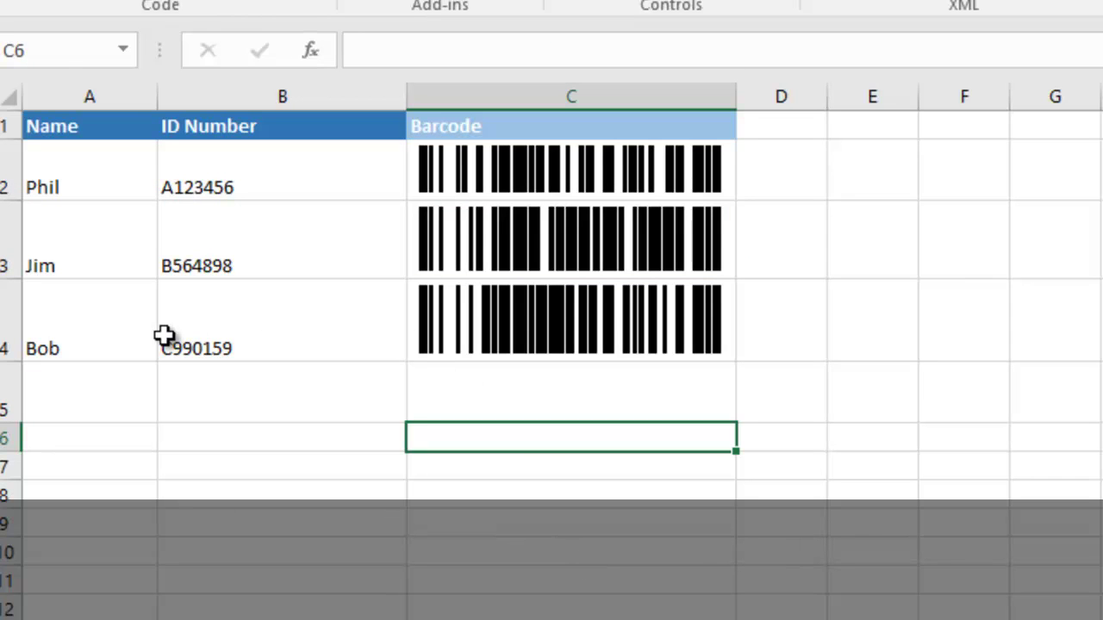